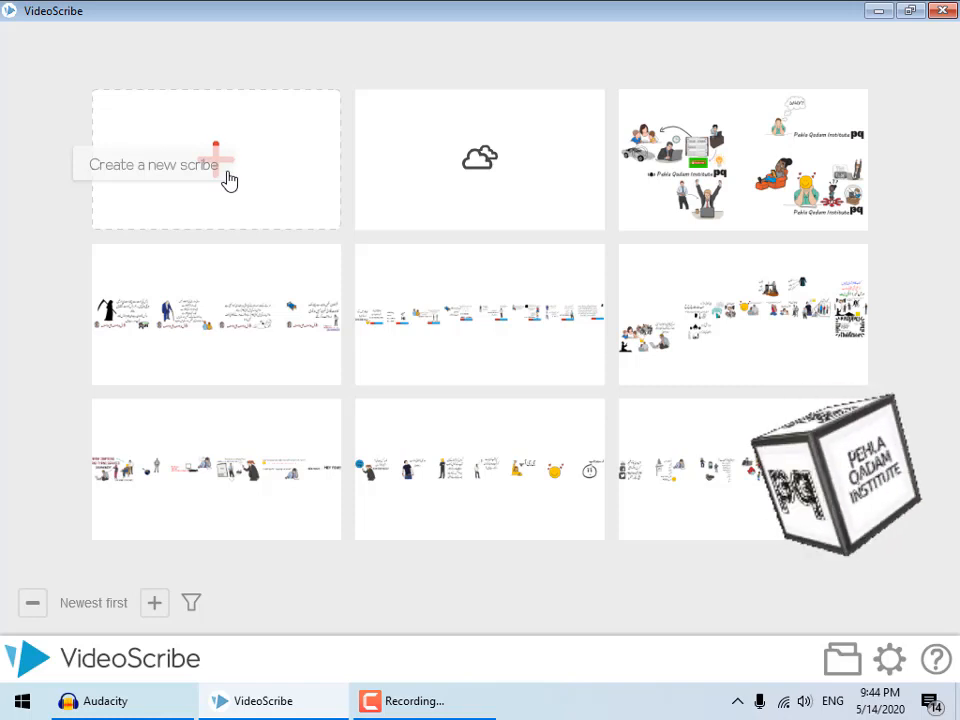
Step: Create a new scribe and add the text "Pehla Qadam Institute" in the Basic font
left_click(226, 178)
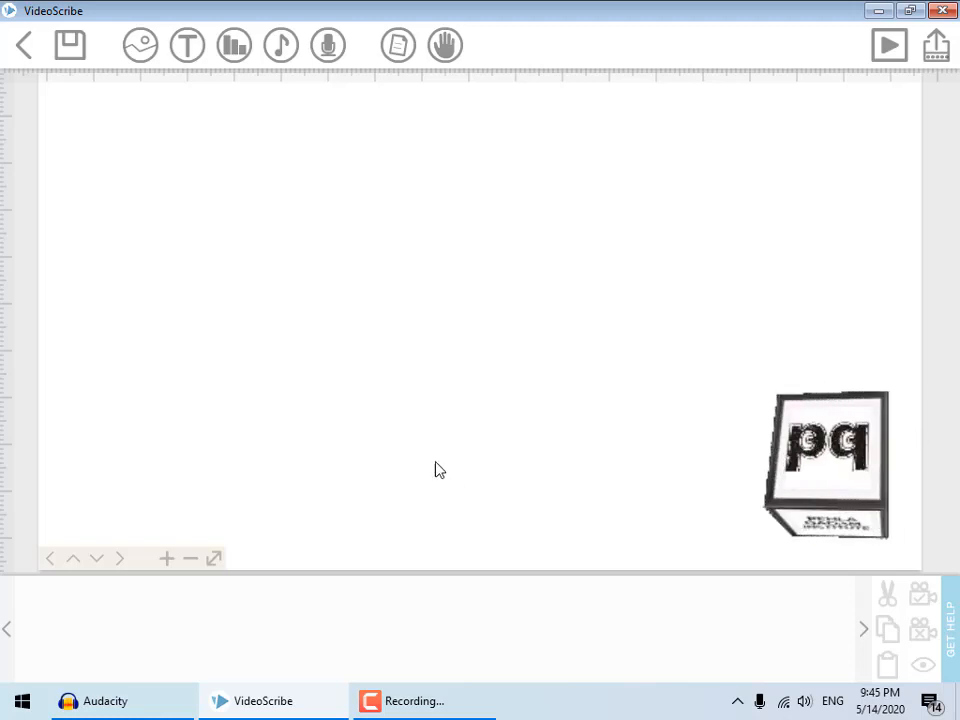
left_click(185, 56)
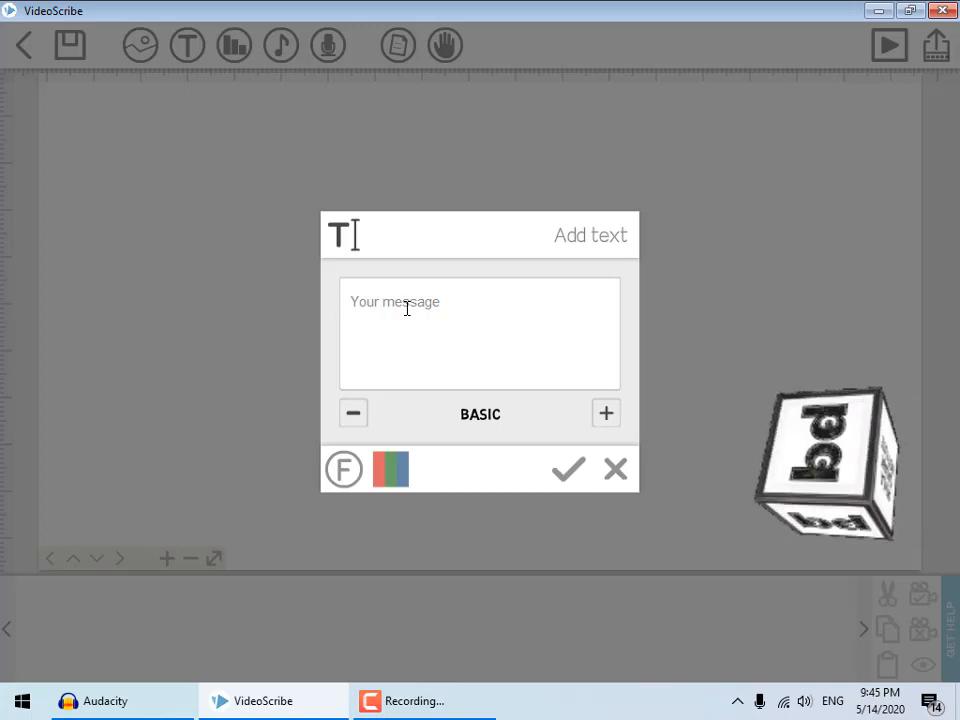
type("P")
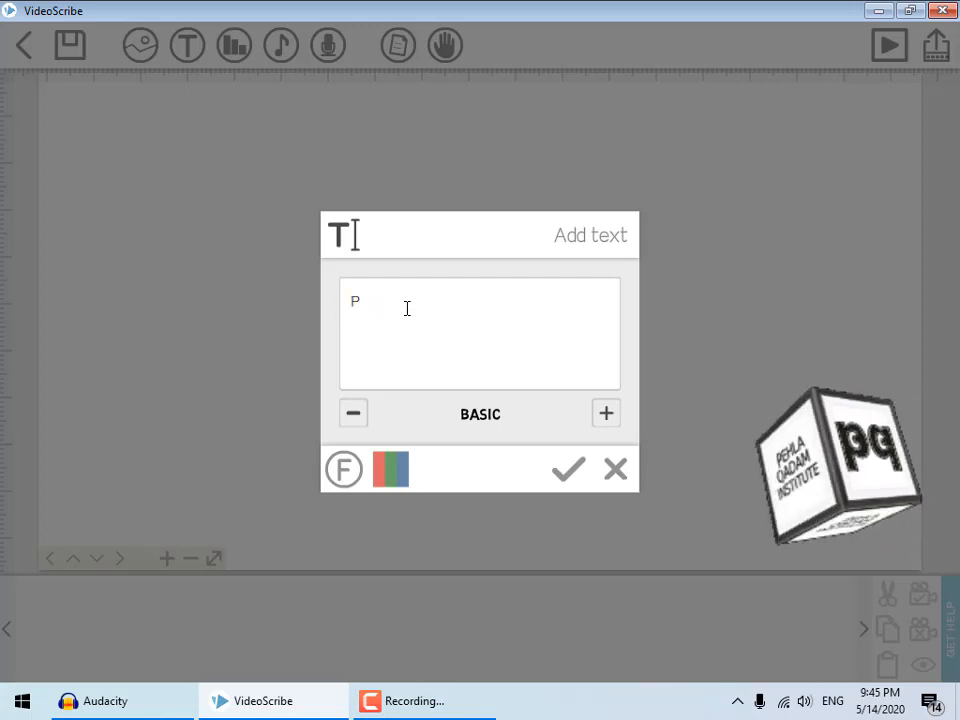
type("ehl")
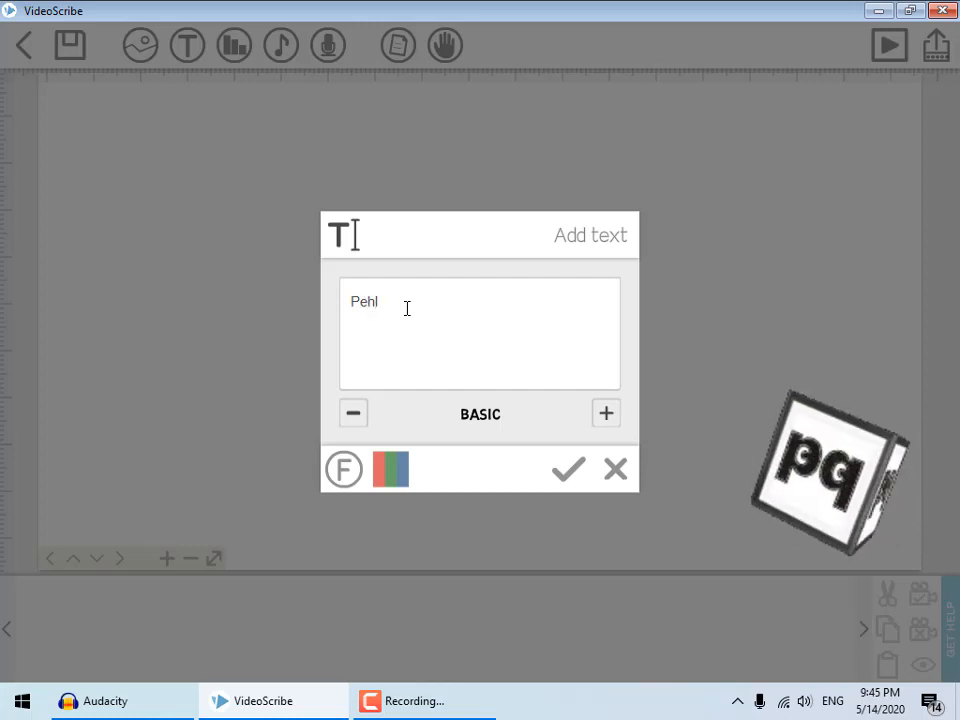
type("a Qada")
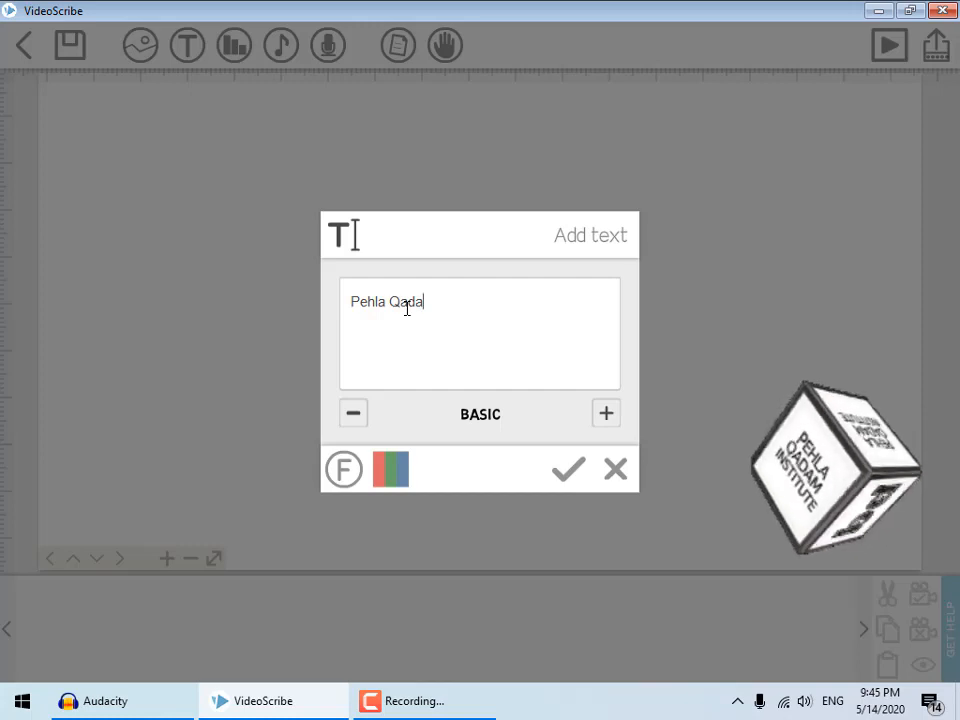
type("m Inst")
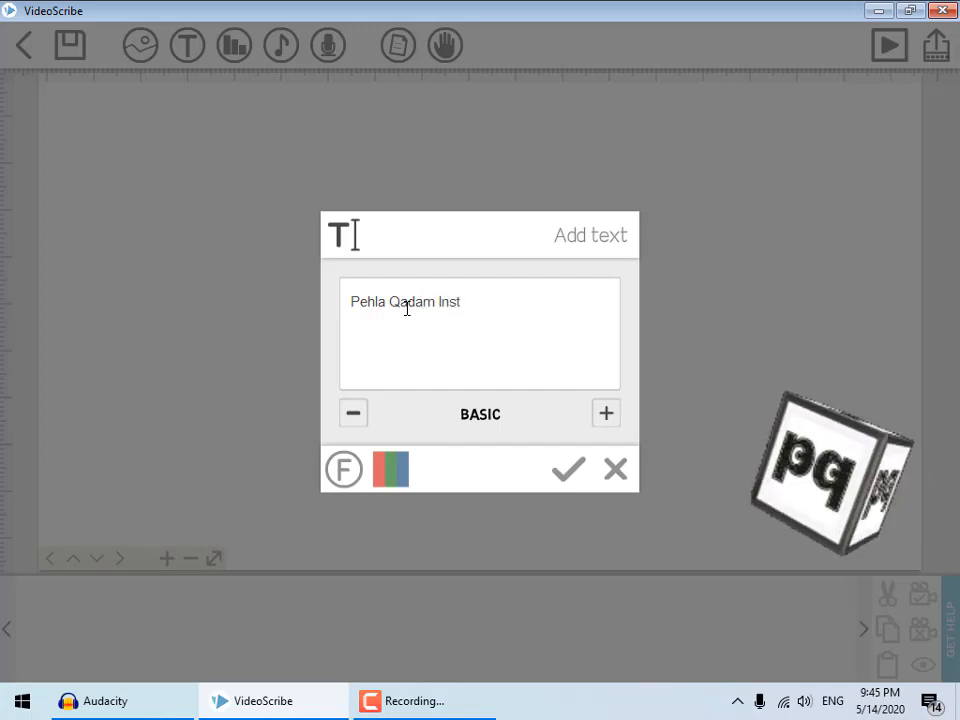
type("itute")
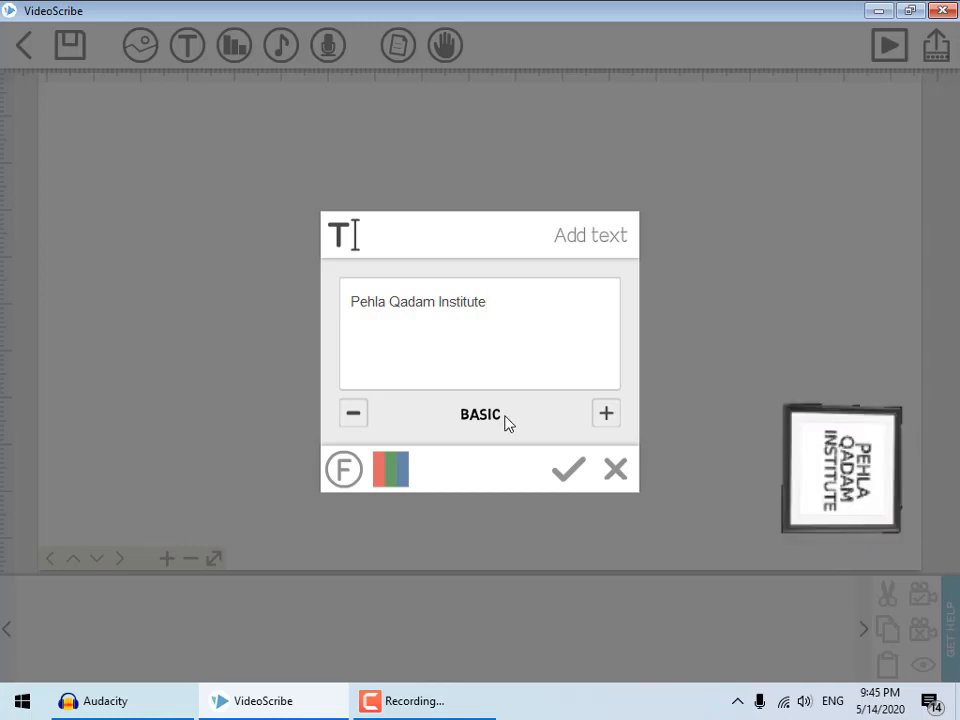
left_click(565, 473)
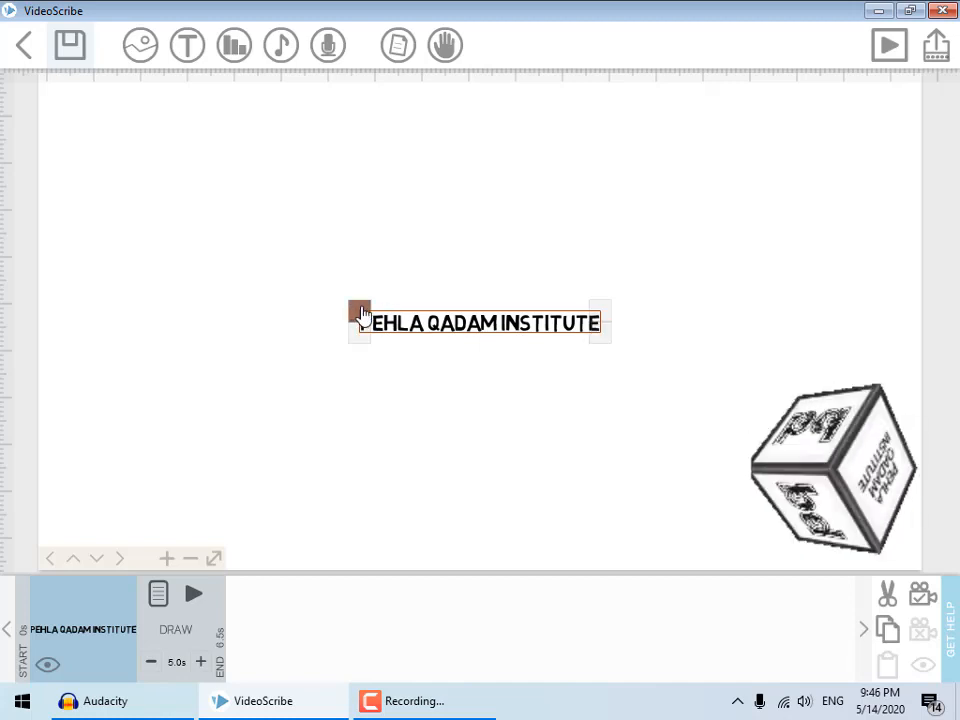
Step: Enlarge the title text to span most of the canvas, move it to the canvas's upper-left area and preview the scribe
left_click_drag(362, 316, 273, 303)
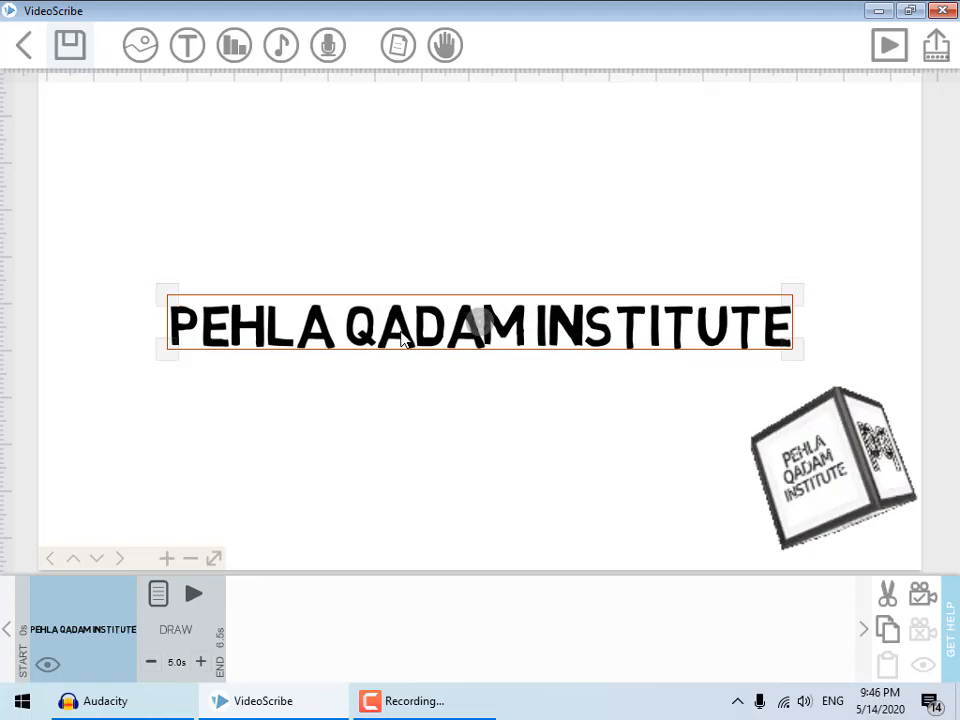
left_click_drag(405, 340, 288, 150)
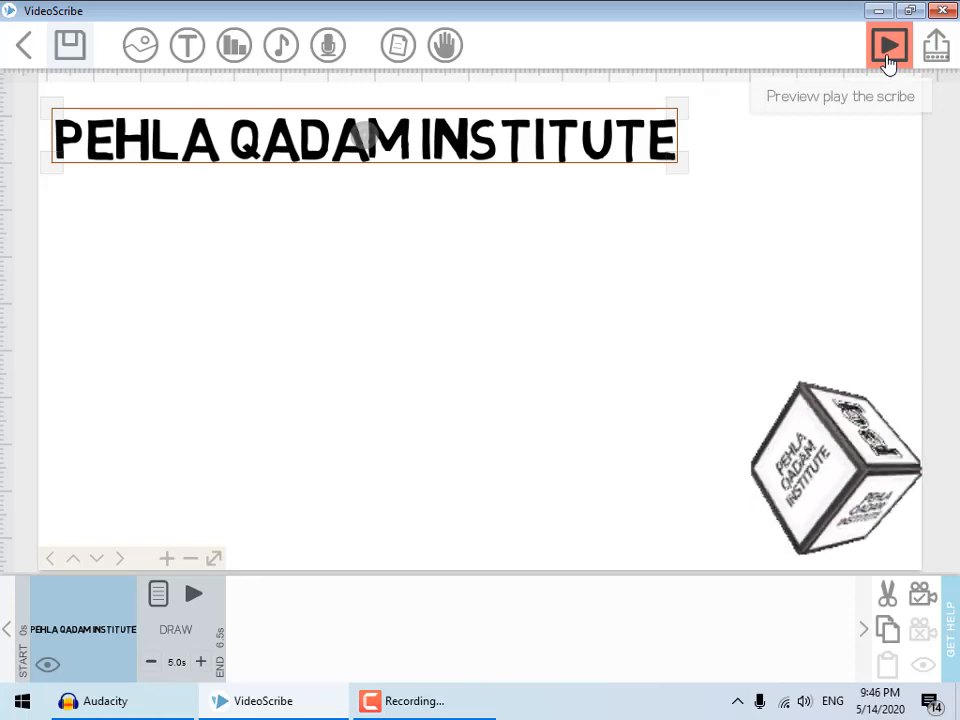
left_click(888, 52)
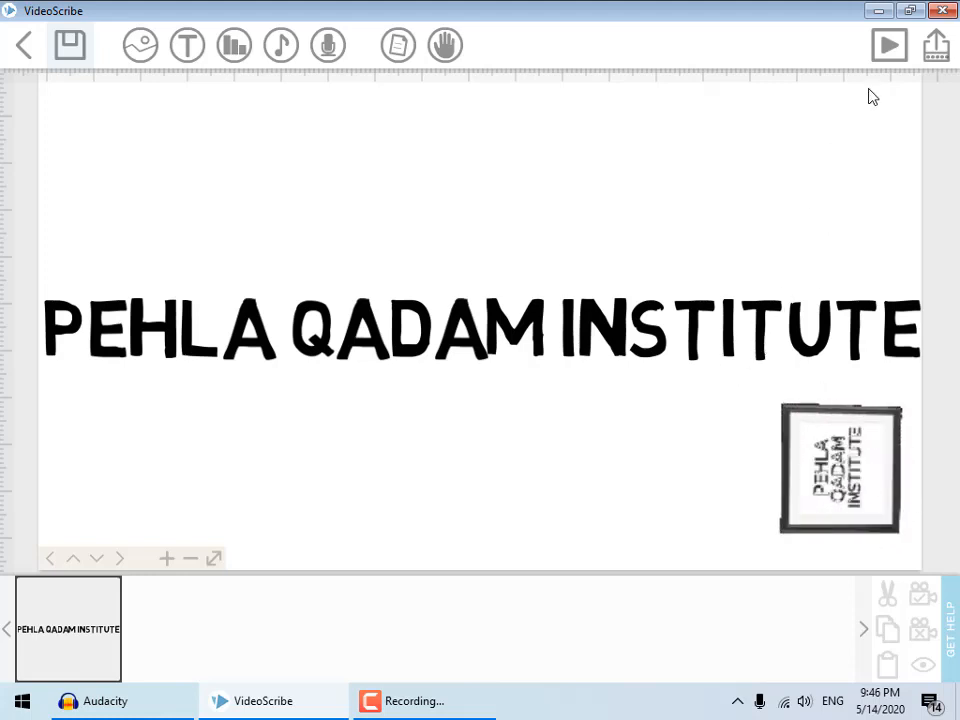
Step: Preview the scribe again with the zoom at end option turned off
left_click(889, 45)
left_click(818, 631)
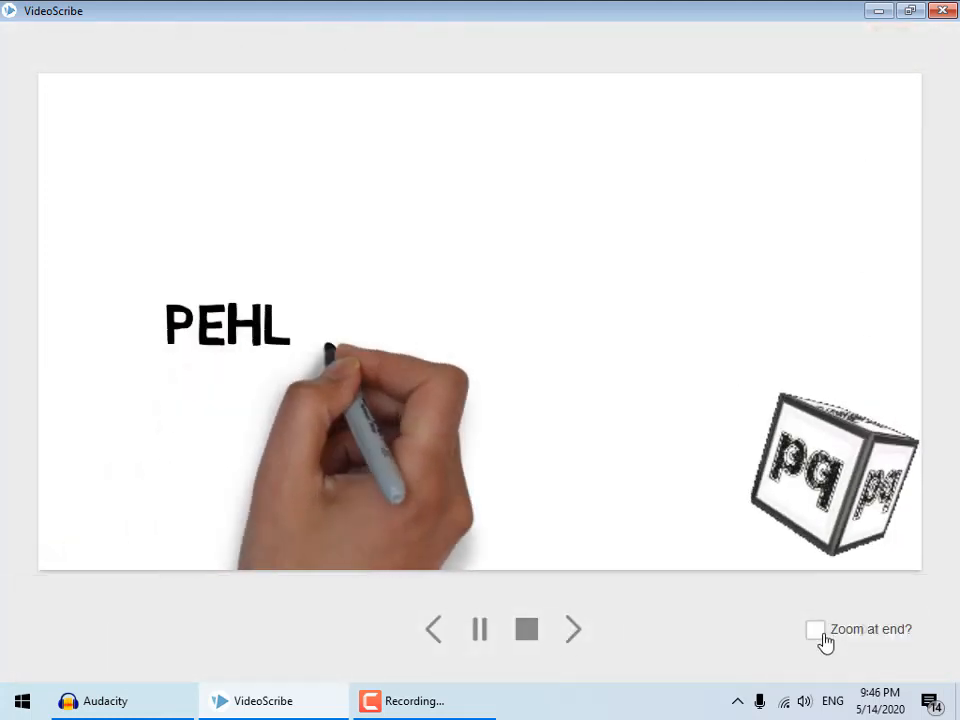
left_click(870, 633)
left_click(815, 631)
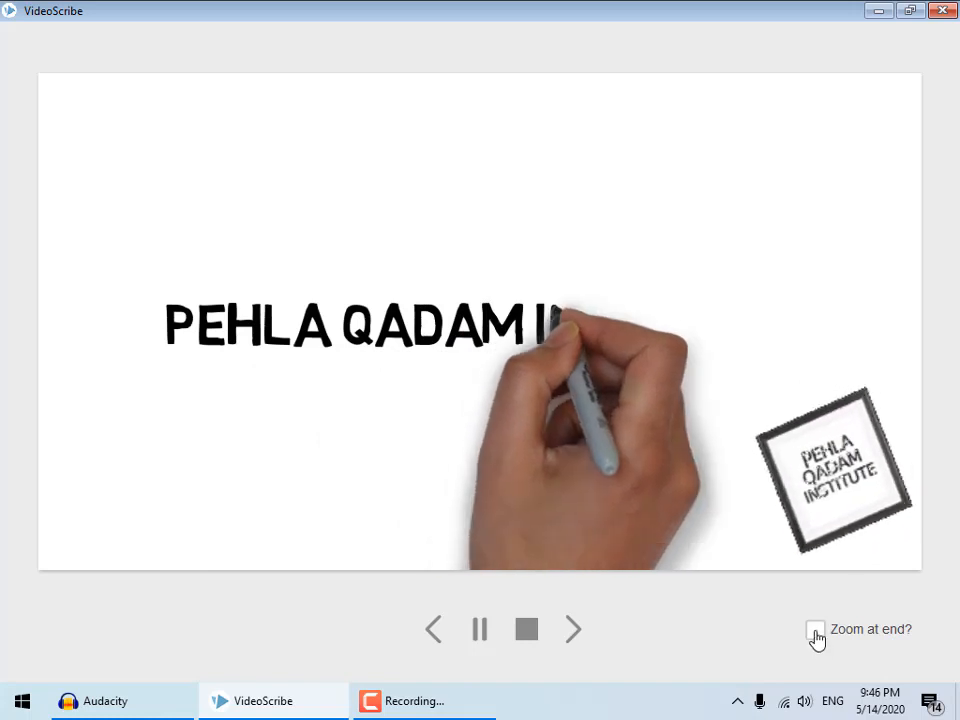
left_click(815, 631)
left_click(809, 632)
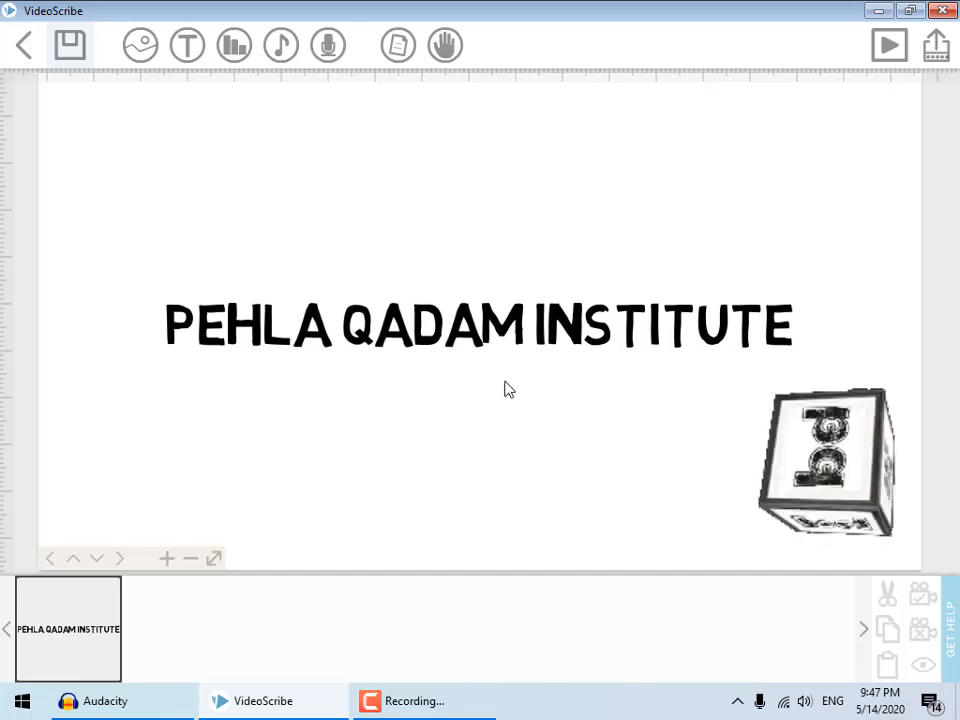
Step: Set the title's camera view so the text sits in the frame's upper-left area, and preview the scribe
left_click_drag(467, 338, 340, 148)
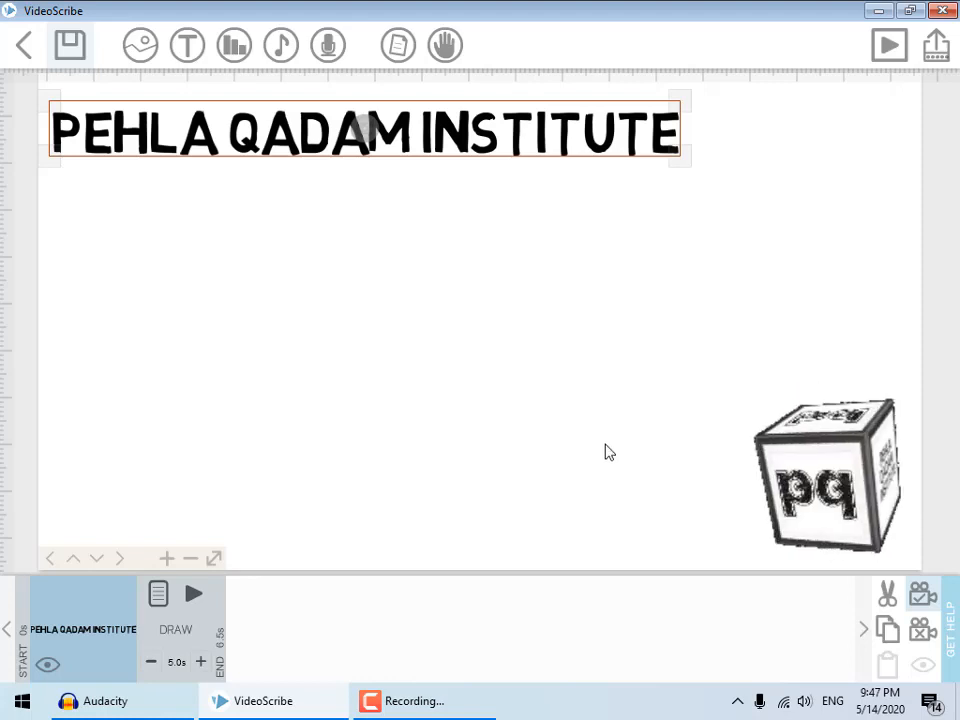
left_click(884, 50)
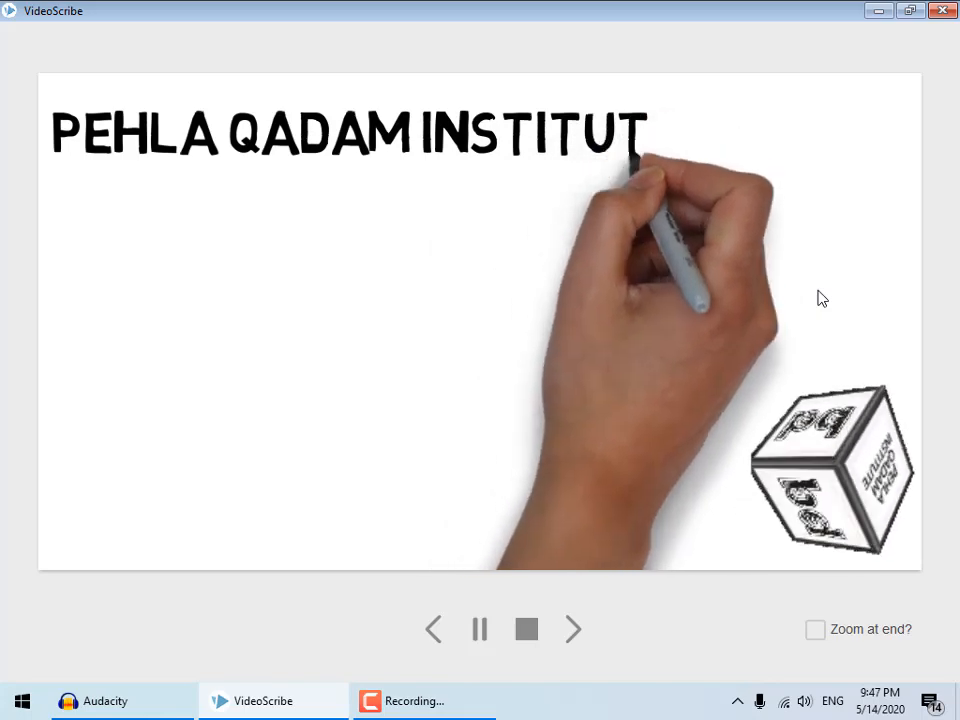
left_click(512, 628)
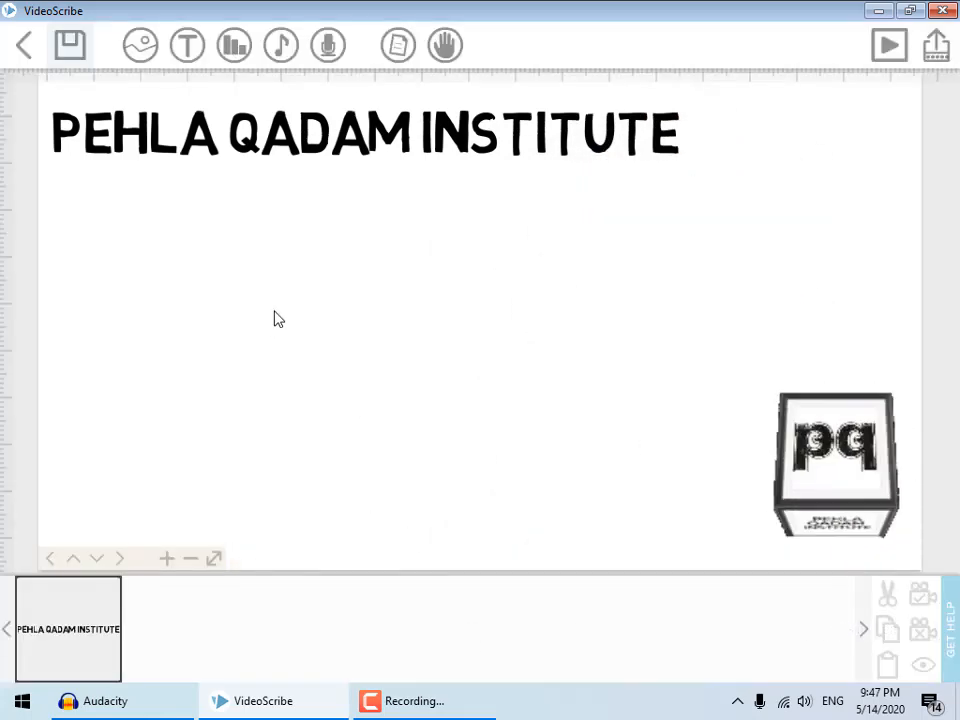
Step: Reduce the title's draw time to 3.0 s and play the drawing animation
left_click(349, 154)
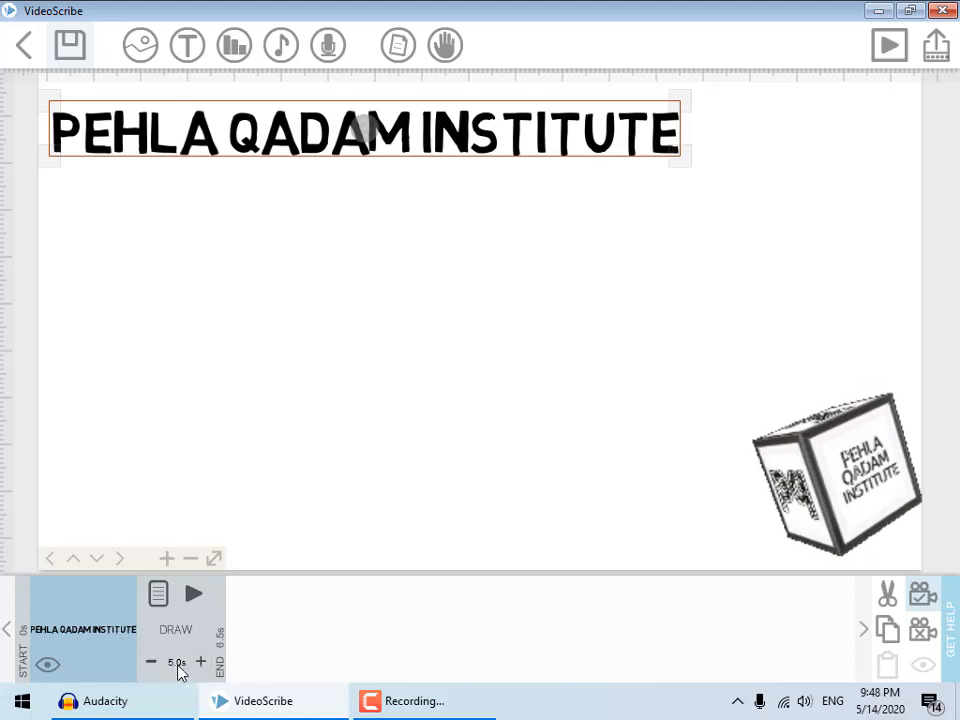
left_click(151, 664)
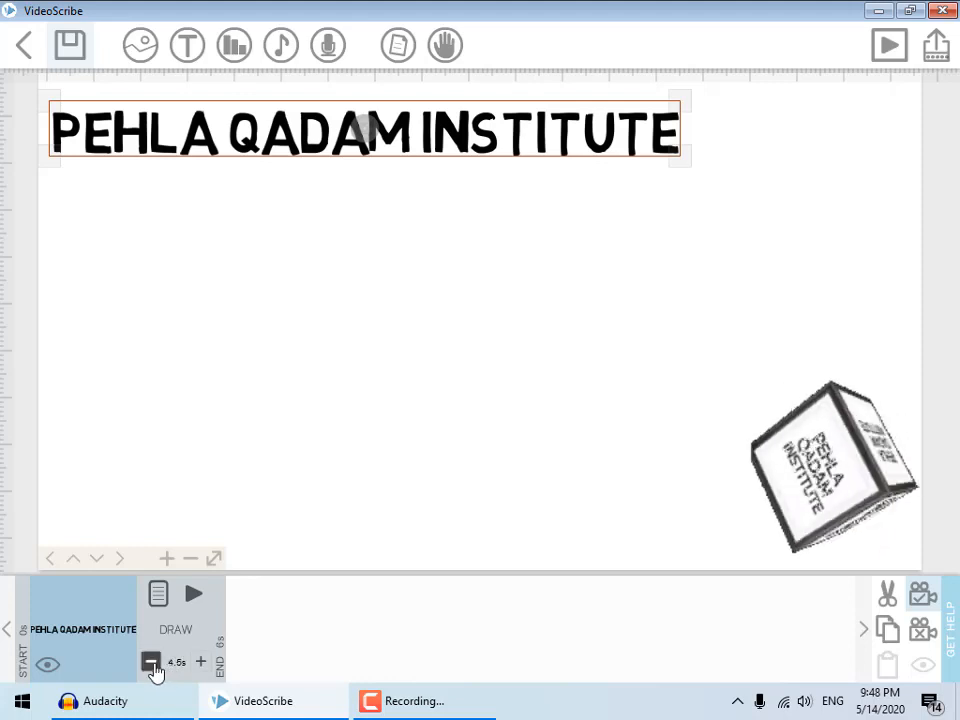
left_click(151, 664)
left_click(151, 664)
left_click(151, 664)
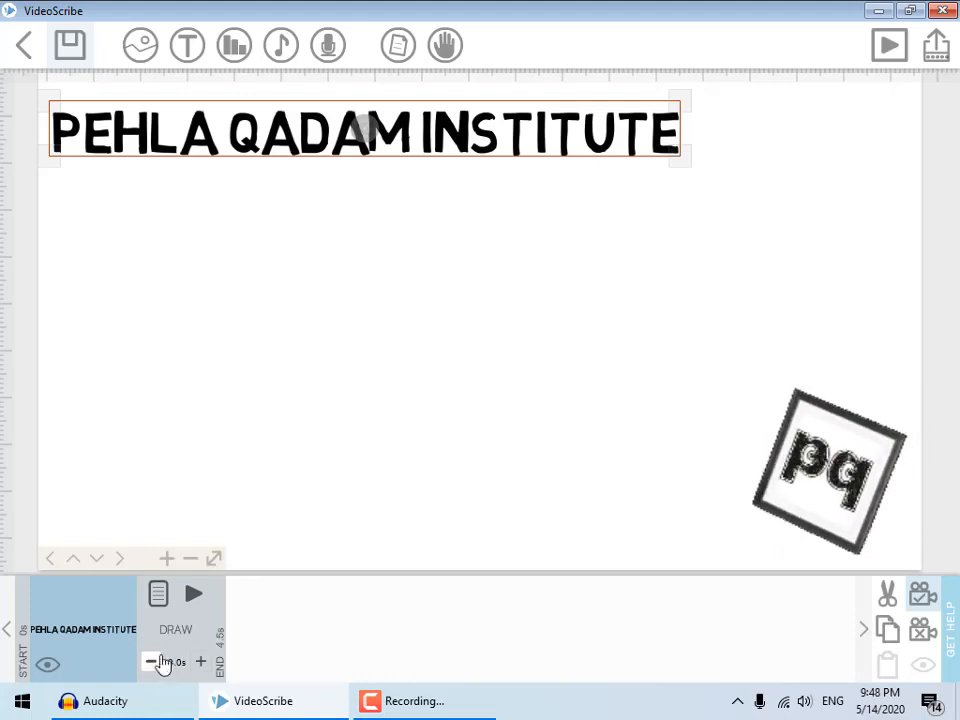
left_click(195, 597)
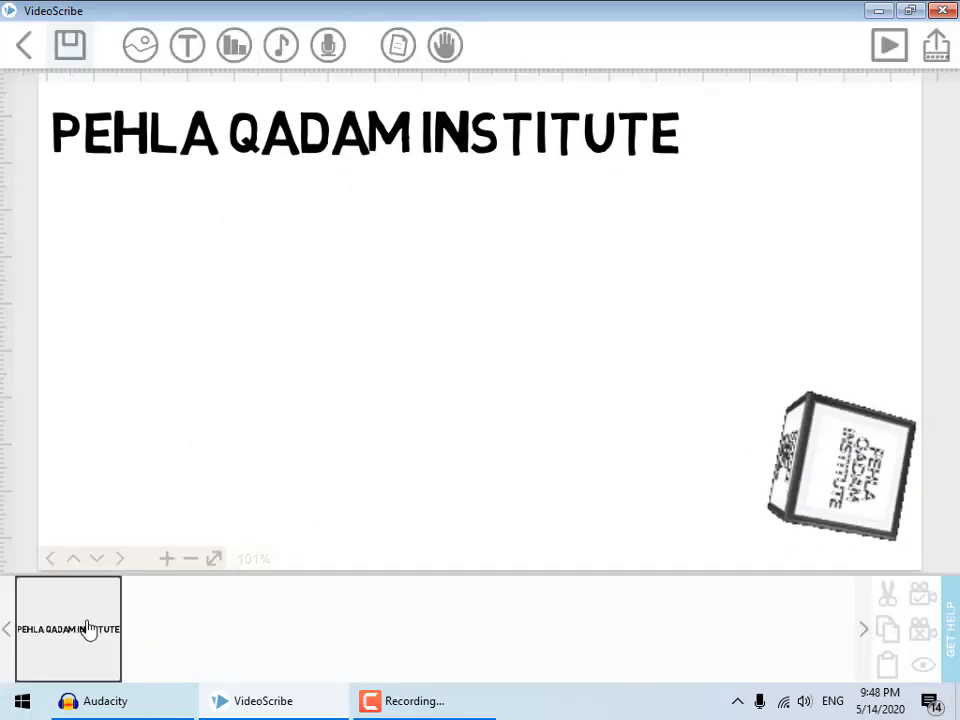
Step: Set the title's draw time to 5.5 s and play the drawing animation
left_click(81, 628)
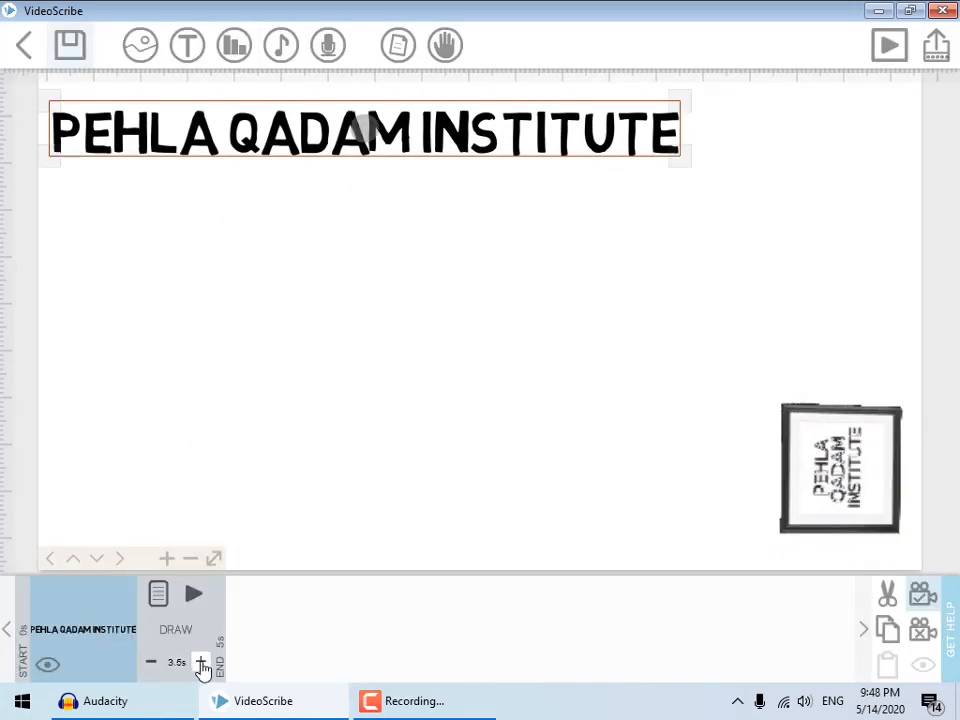
left_click(201, 662)
left_click(201, 662)
left_click(201, 662)
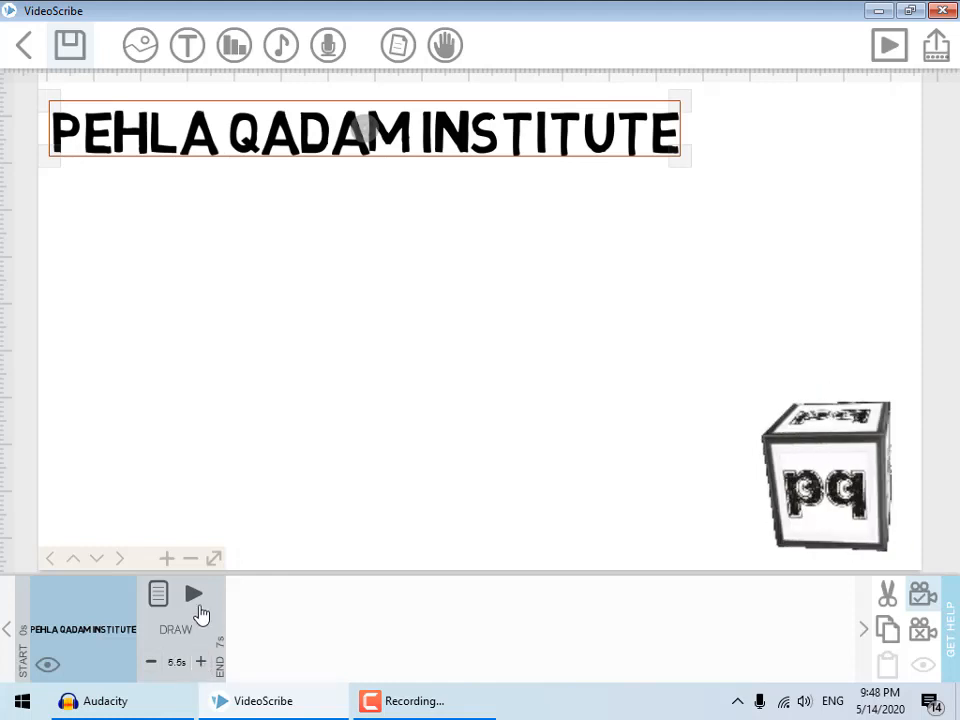
left_click(196, 598)
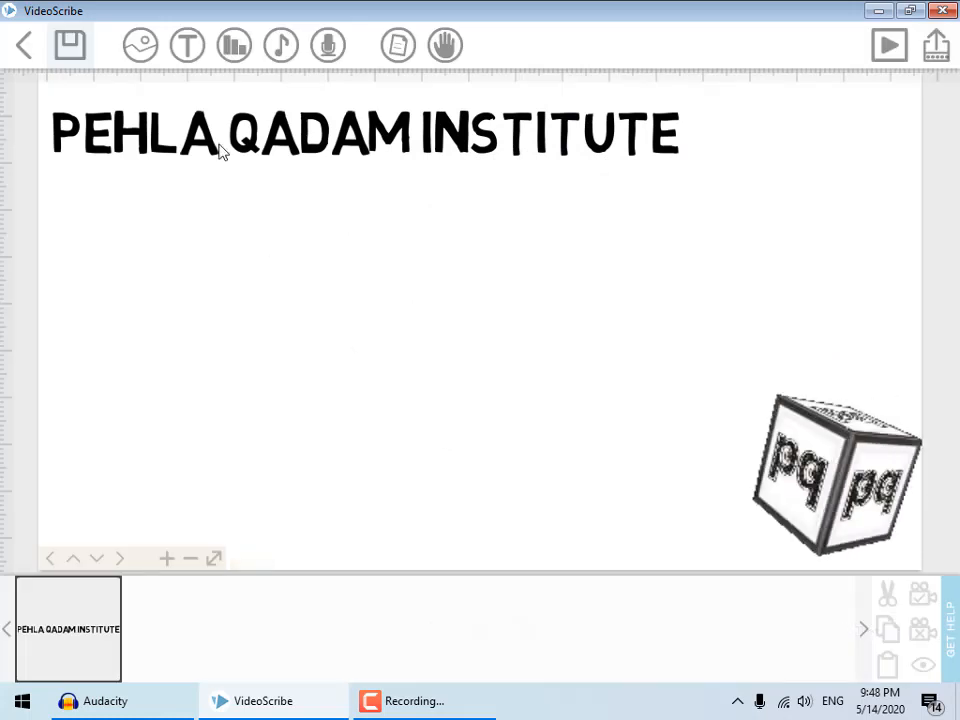
Step: Add a second text element reading "Our First white board animation" in the MV Boli font
left_click(199, 60)
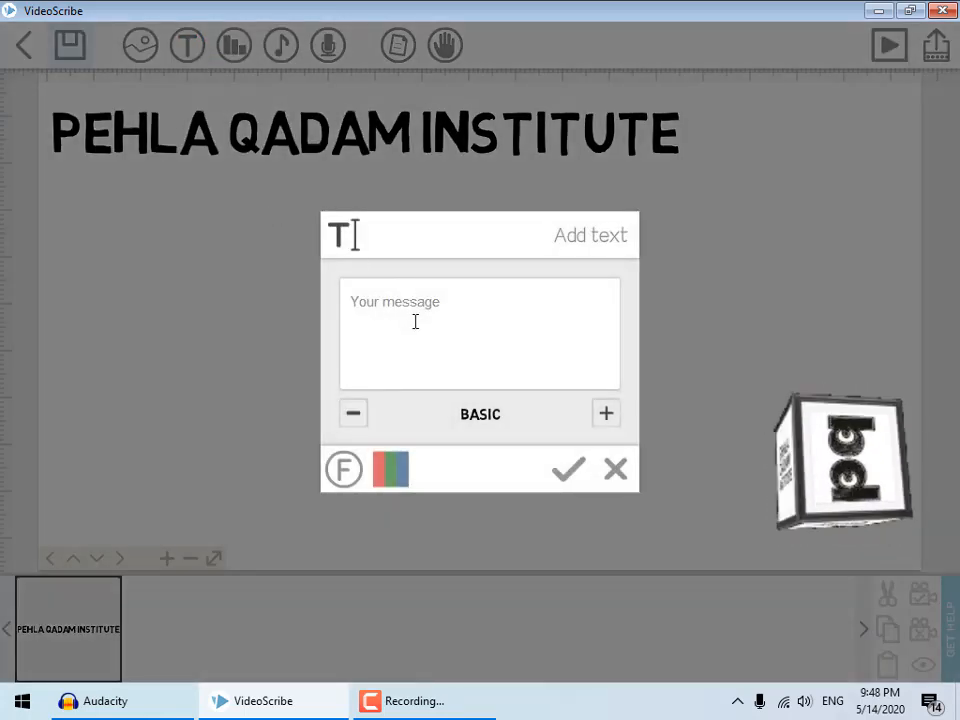
type("Ou")
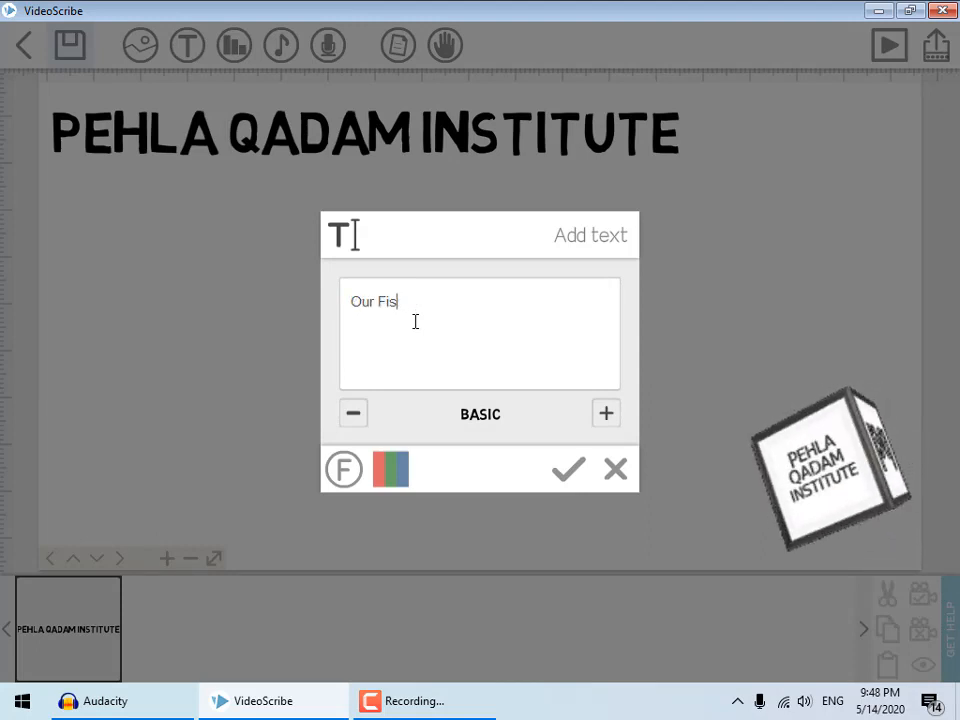
type("r Firs")
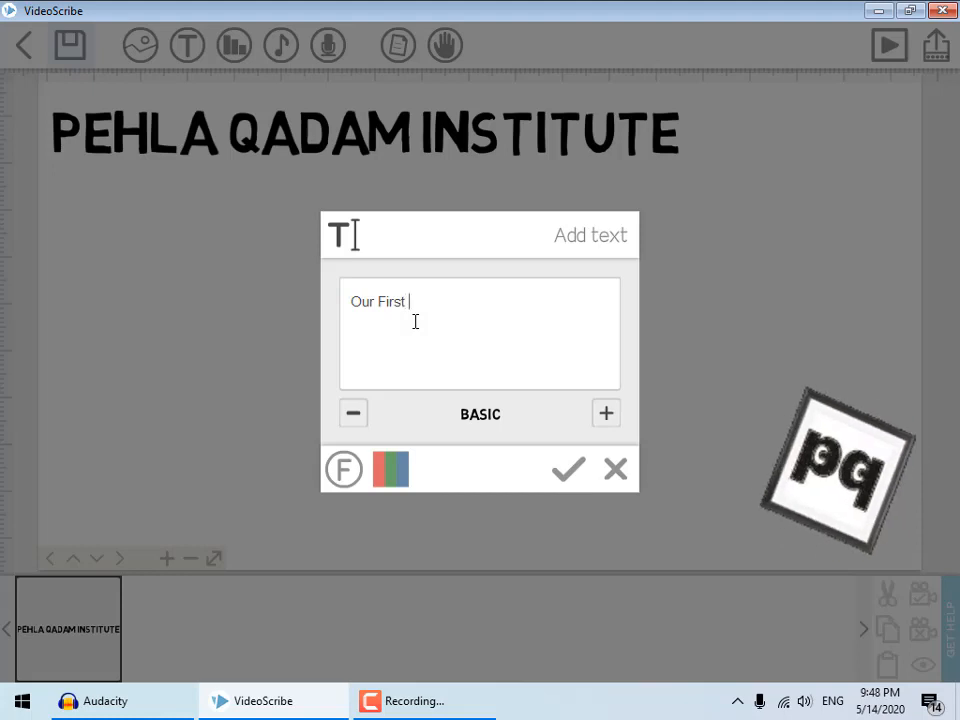
type("t")
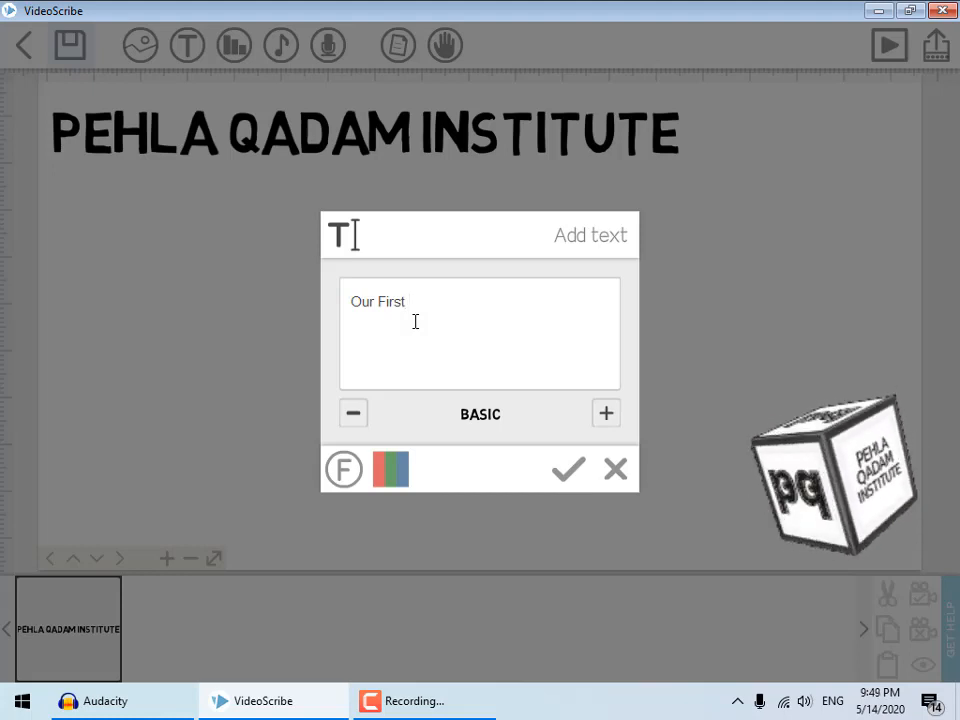
type(" white boa")
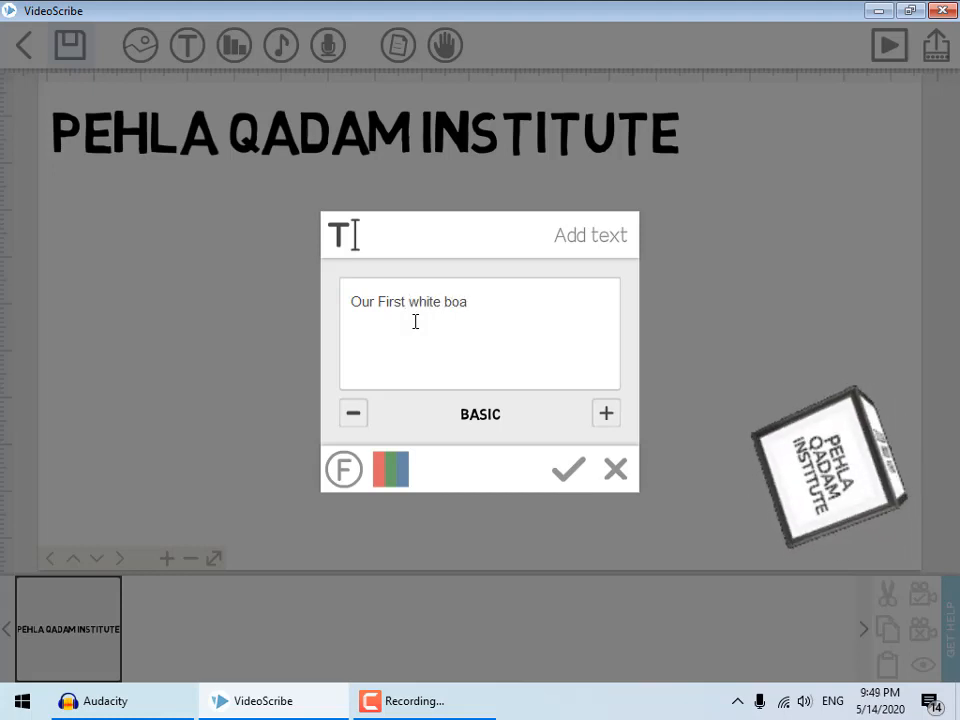
type("rd animation")
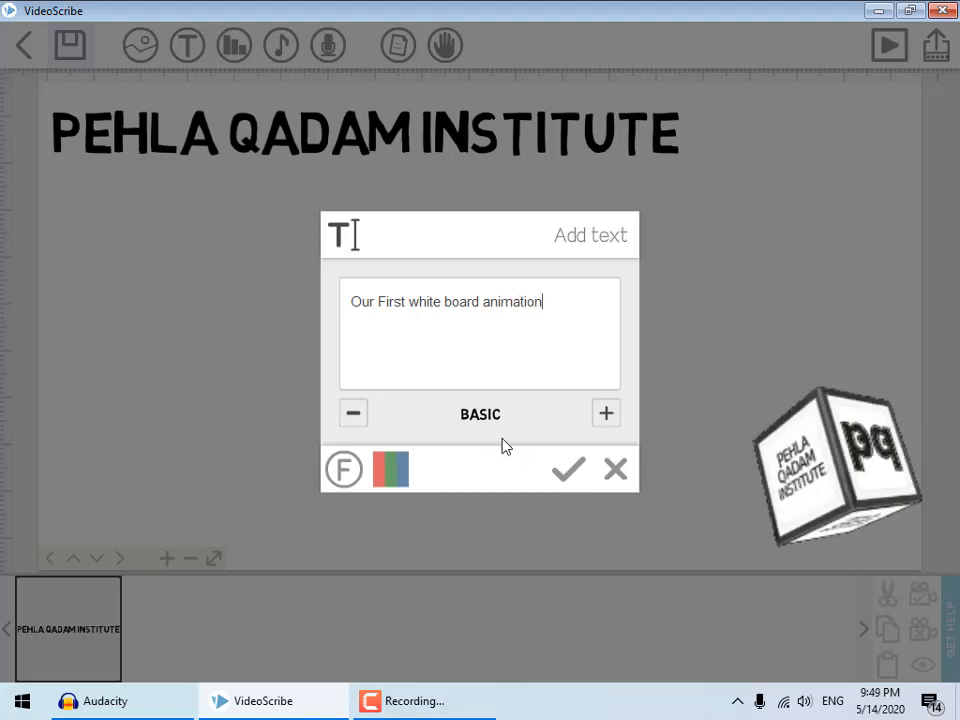
left_click(606, 416)
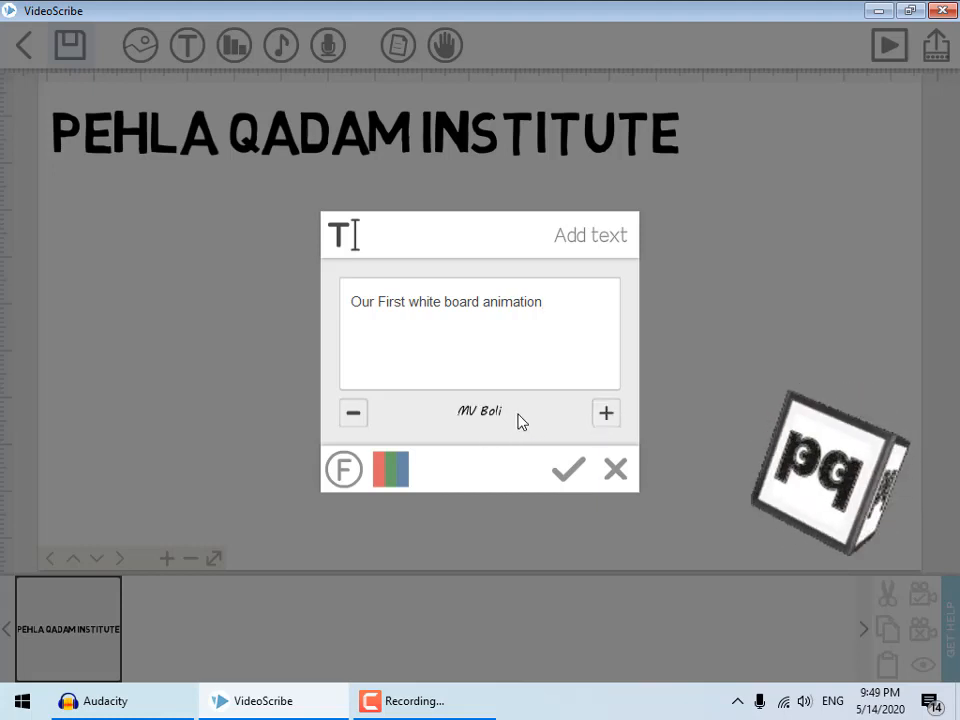
left_click(567, 468)
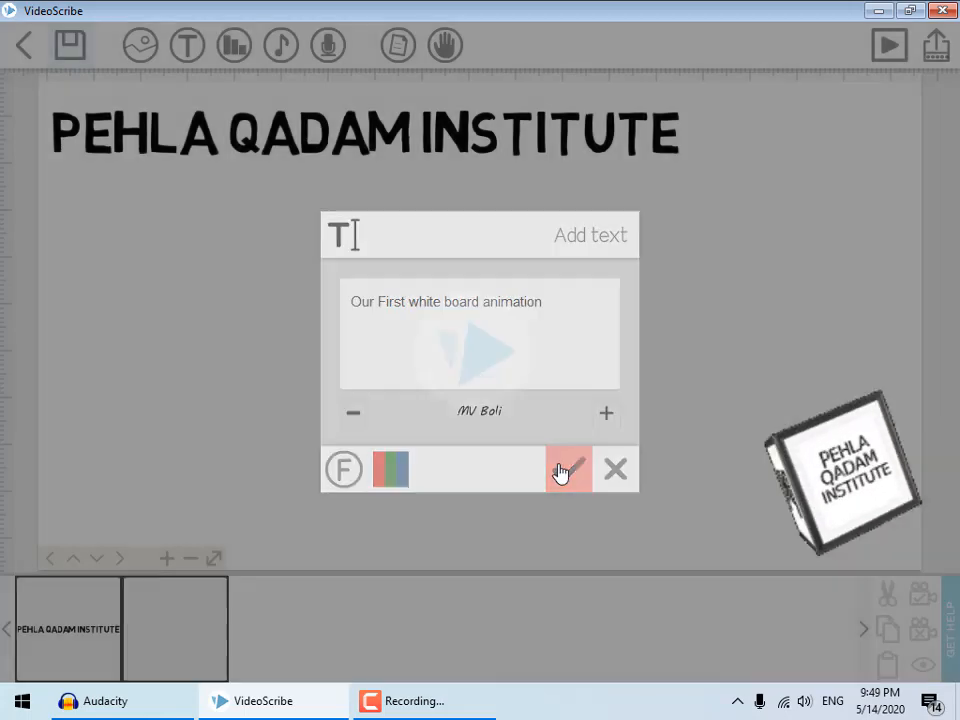